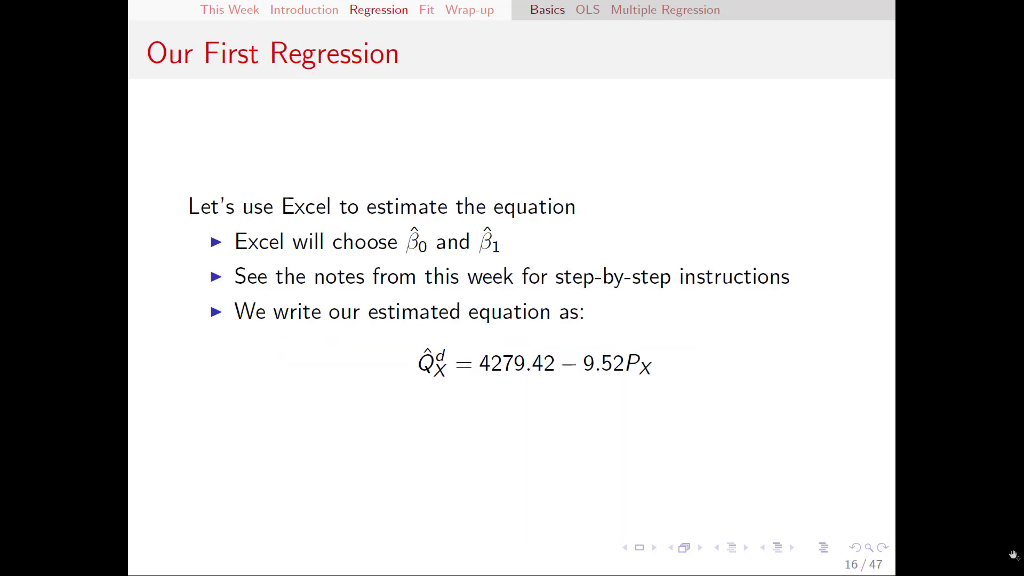
Leave the Our First Regression slide and bring the Excel Demand workbook's Data1 sheet forward
key("alt+Tab")
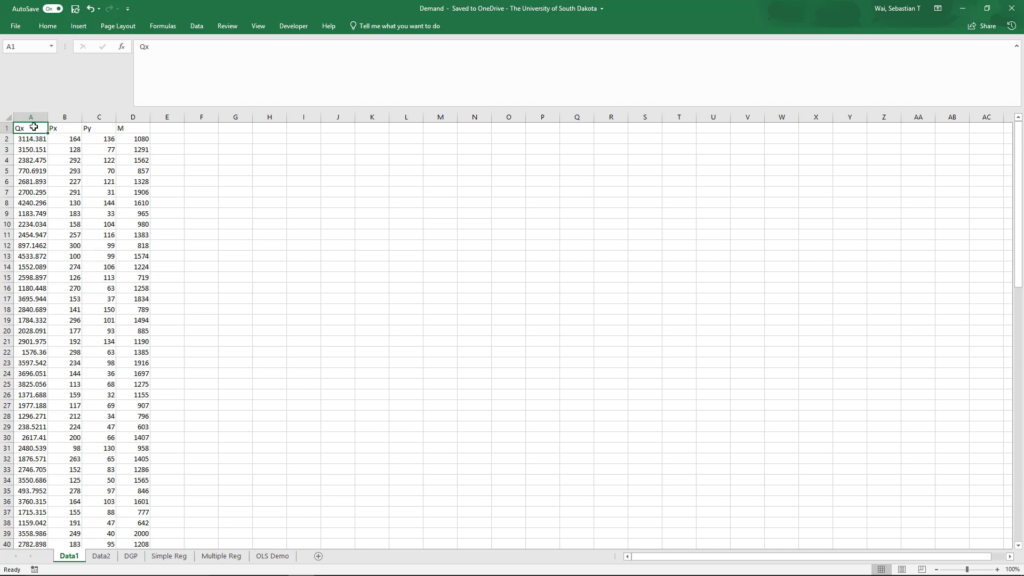
left_click(56, 128)
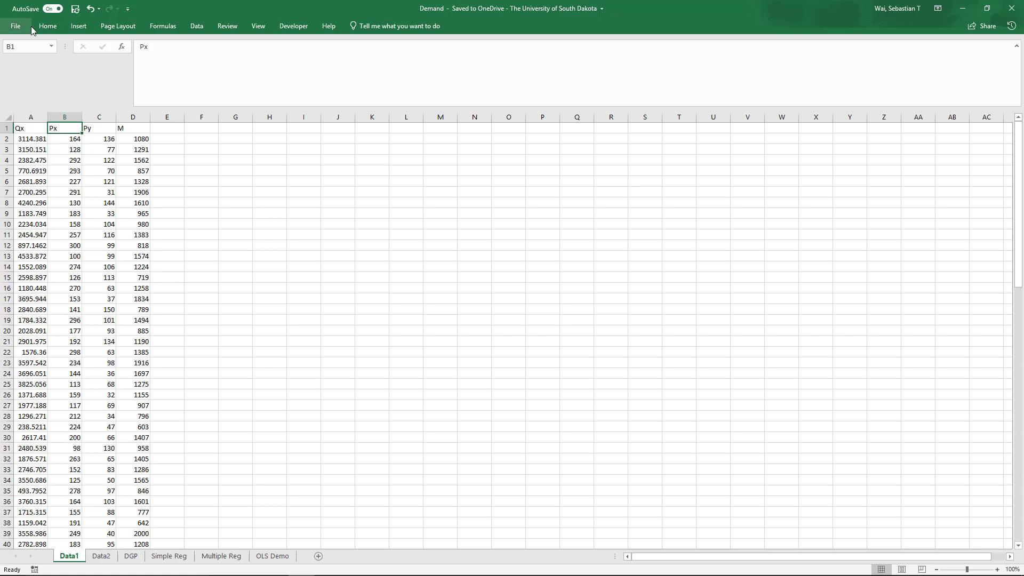
left_click(16, 28)
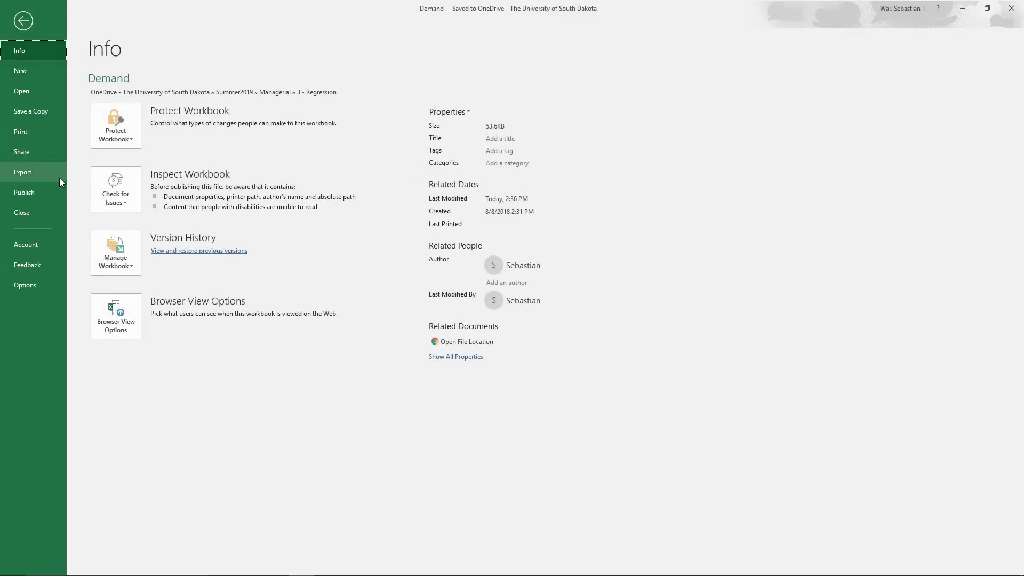
left_click(25, 286)
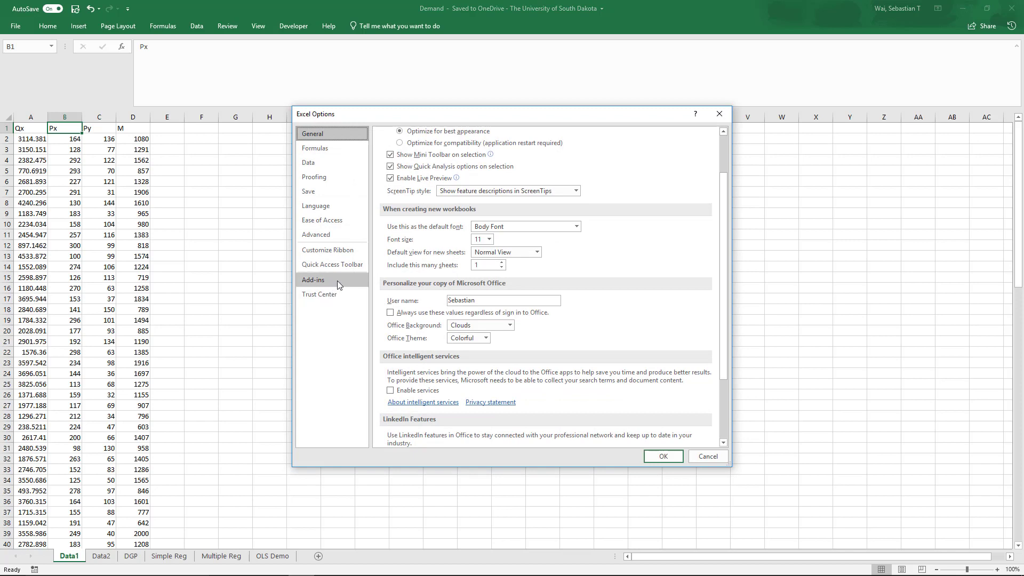
left_click(328, 282)
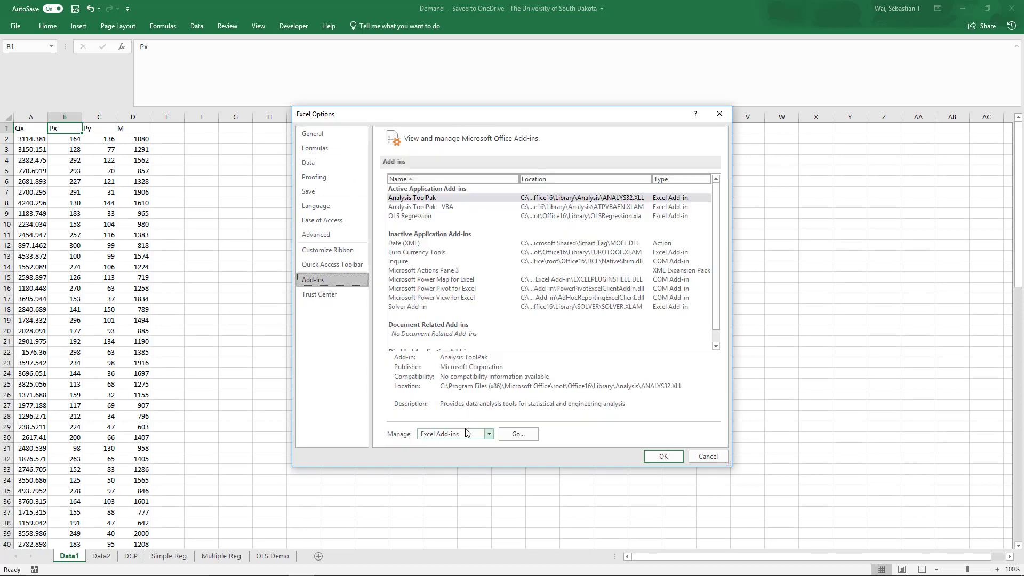
left_click(489, 435)
left_click(489, 434)
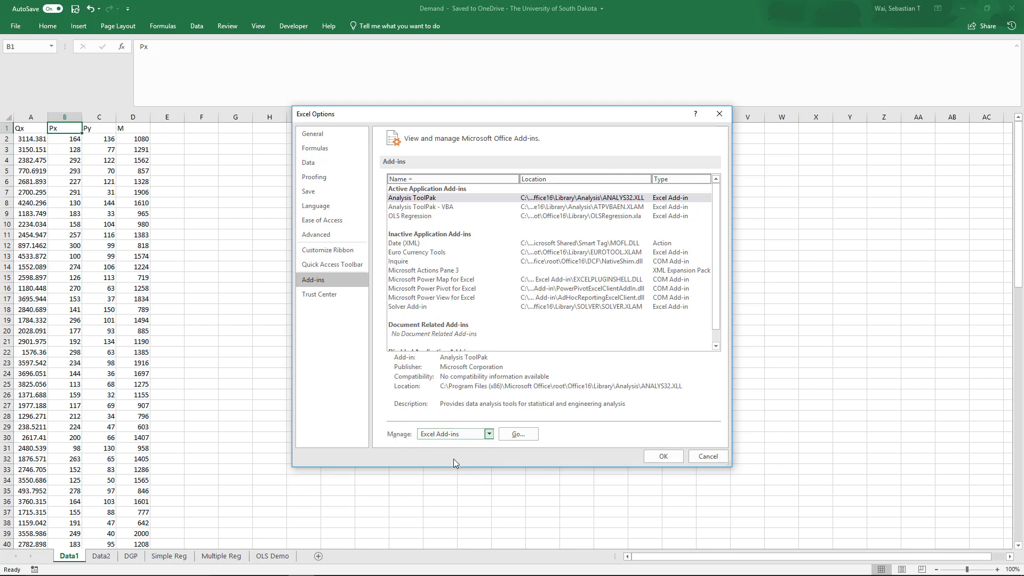
left_click(520, 435)
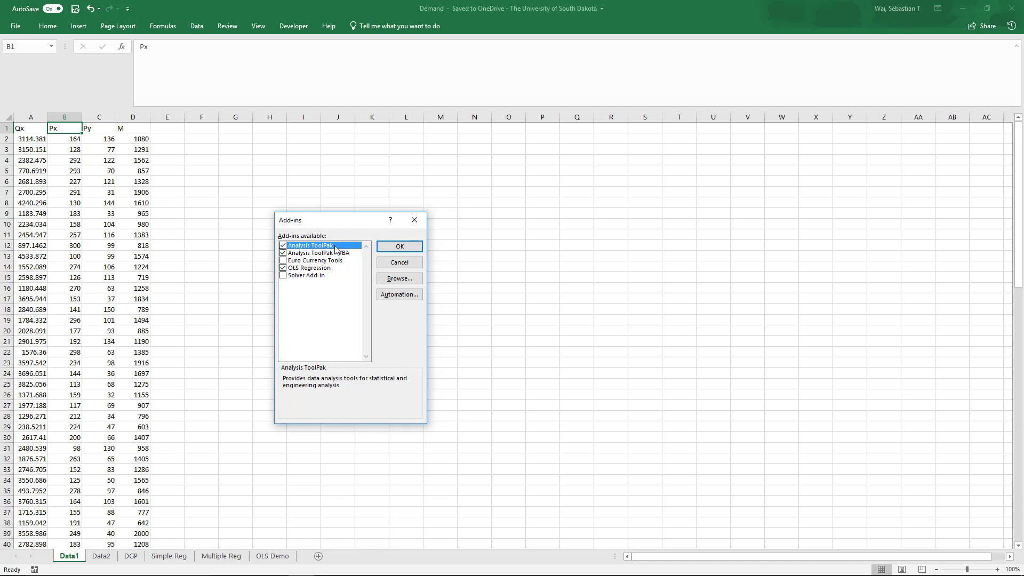
left_click(400, 246)
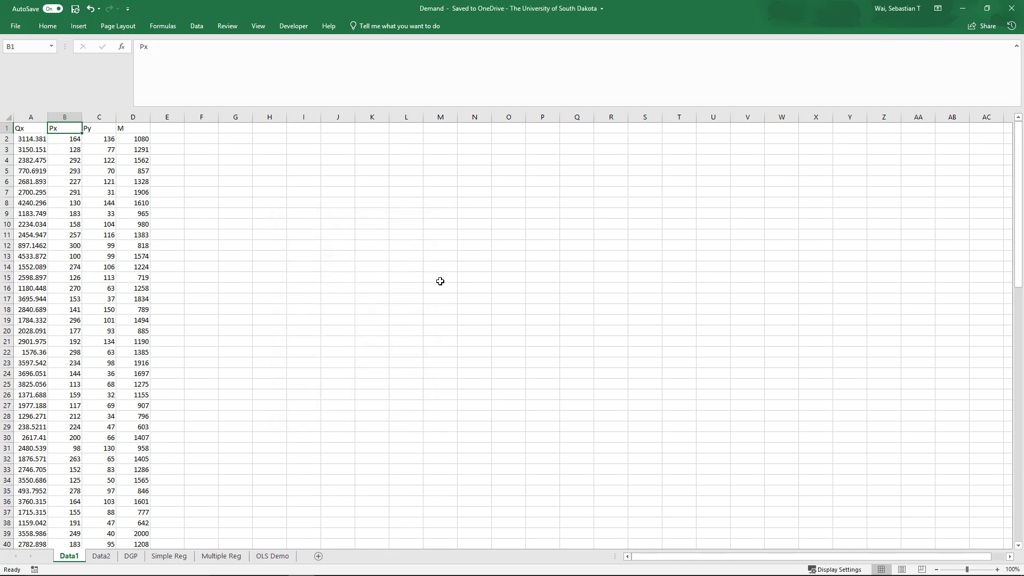
Choose Regression from the Data Analysis tools on the Data tab
left_click(197, 26)
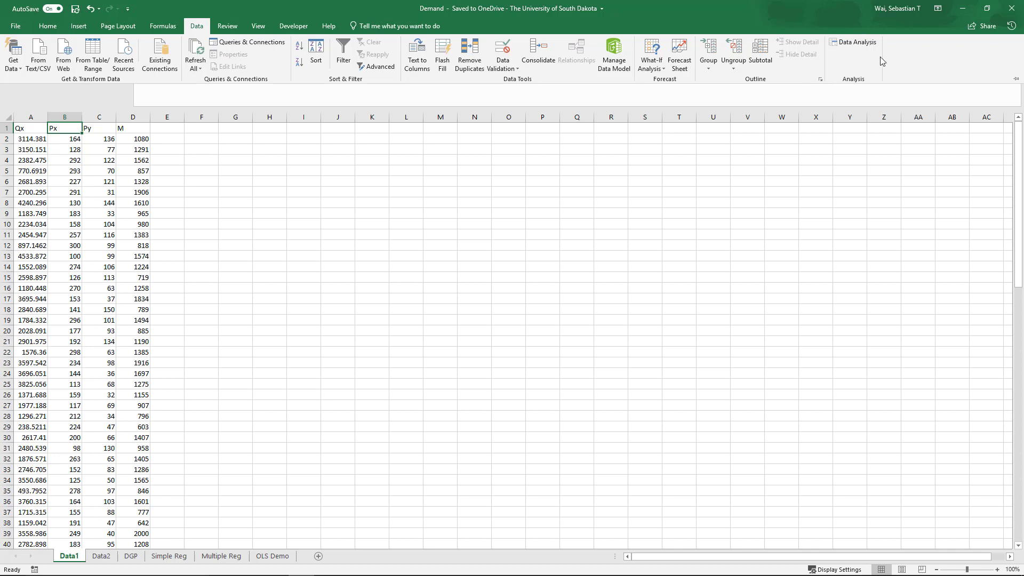
left_click(867, 42)
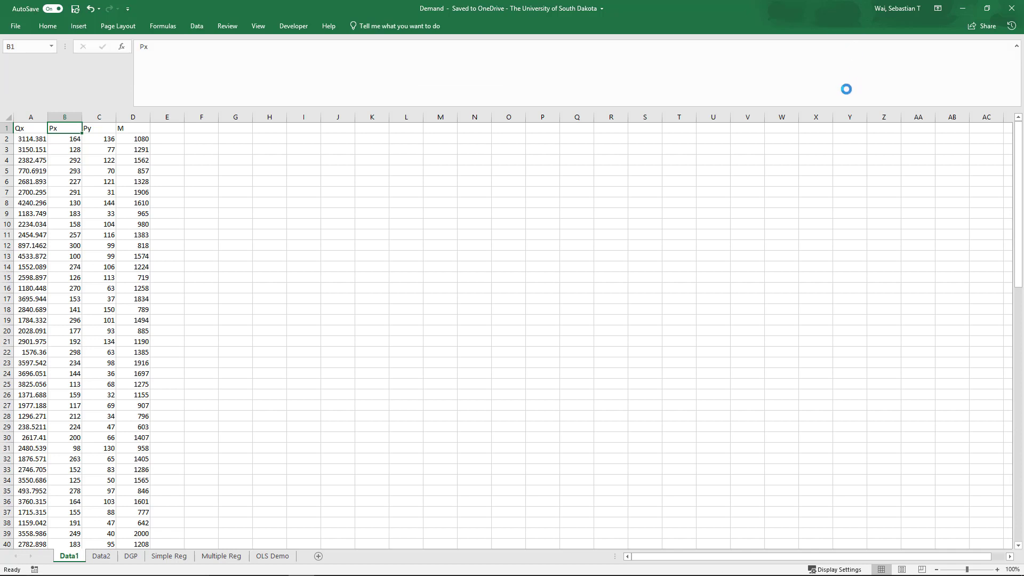
left_click_drag(406, 325, 404, 342)
left_click(289, 326)
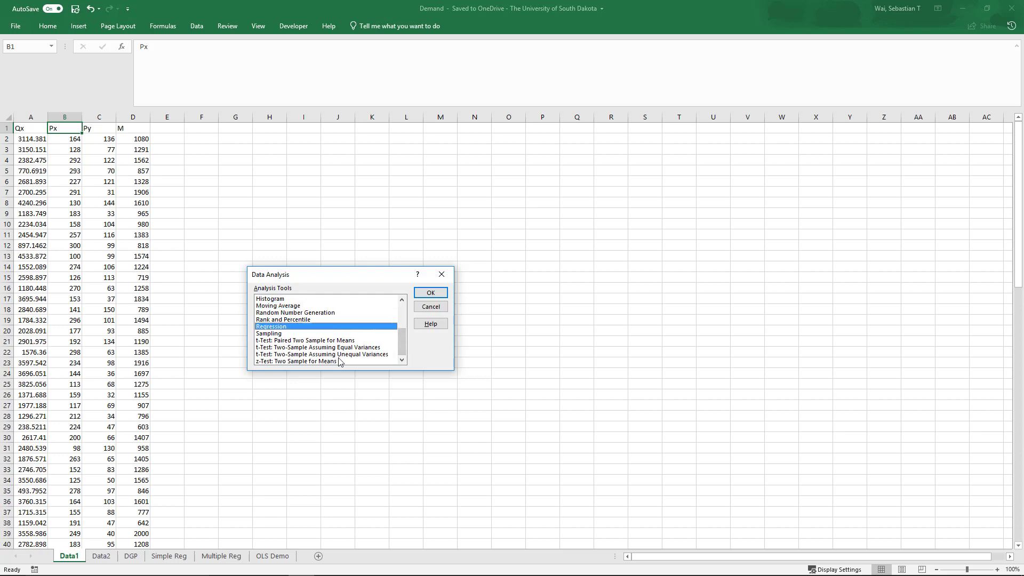
left_click(435, 294)
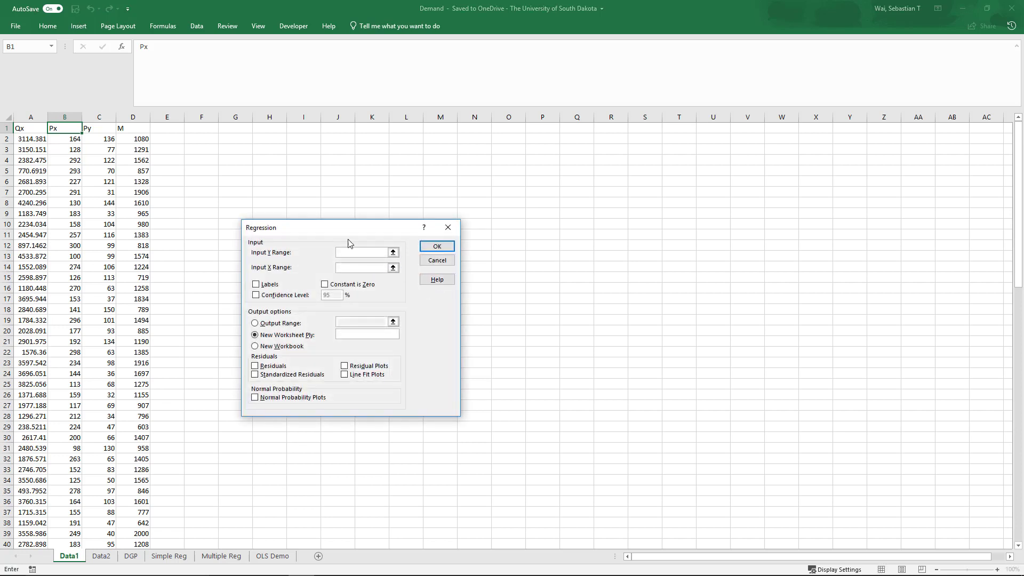
Set the Input Y Range to Qx $A$1:$A$101 and the Input X Range to Px $B$1:$B$101
left_click_drag(347, 230, 390, 170)
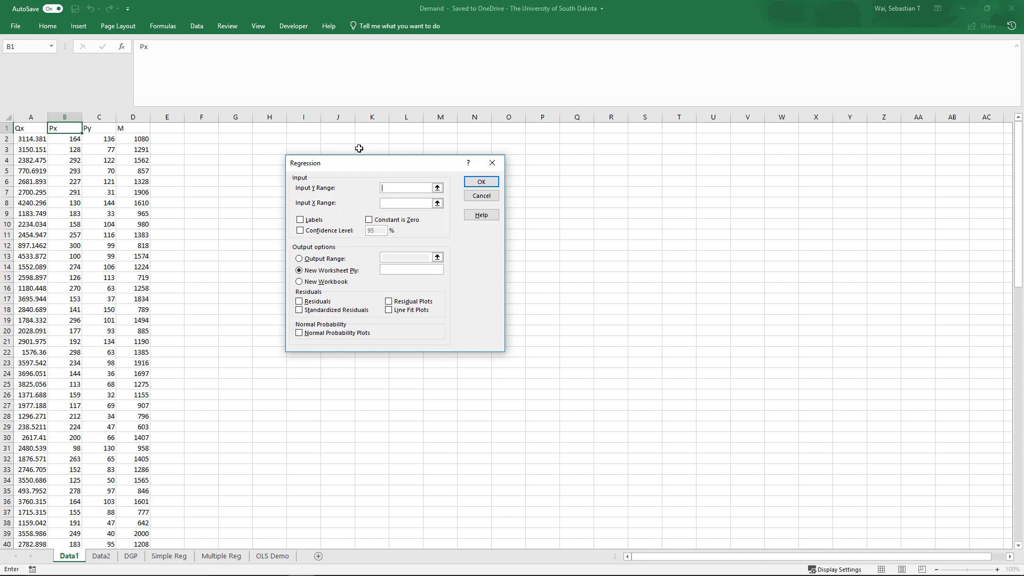
left_click(24, 128)
key("ctrl+shift+Down")
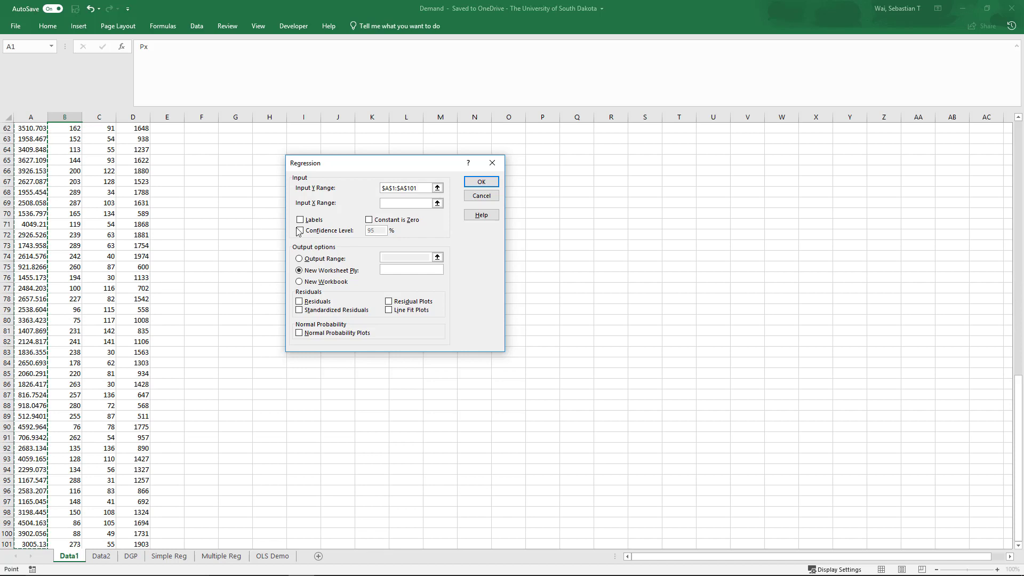
left_click(409, 203)
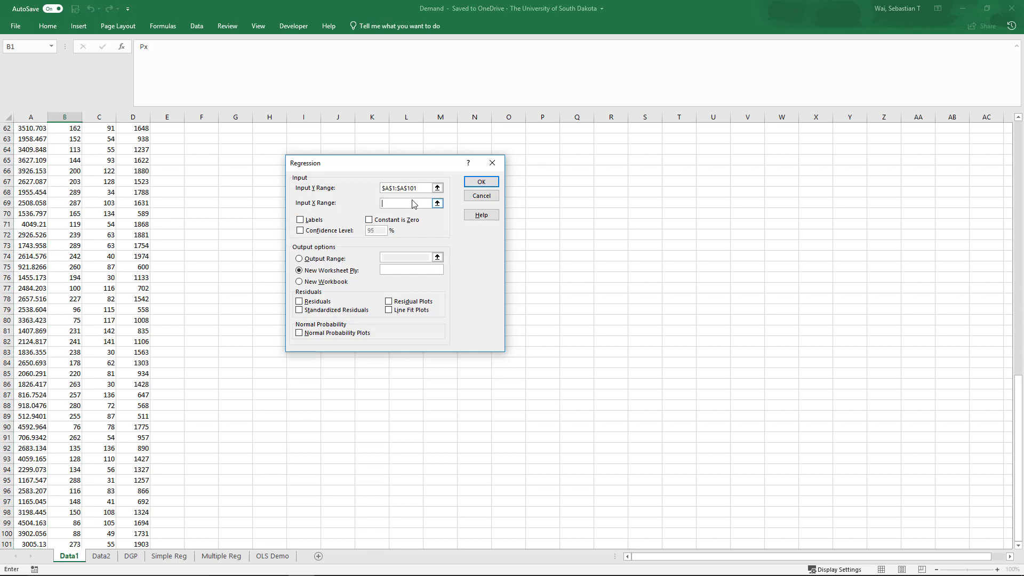
scroll(174, 405, "up", 2)
scroll(174, 405, "up", 18)
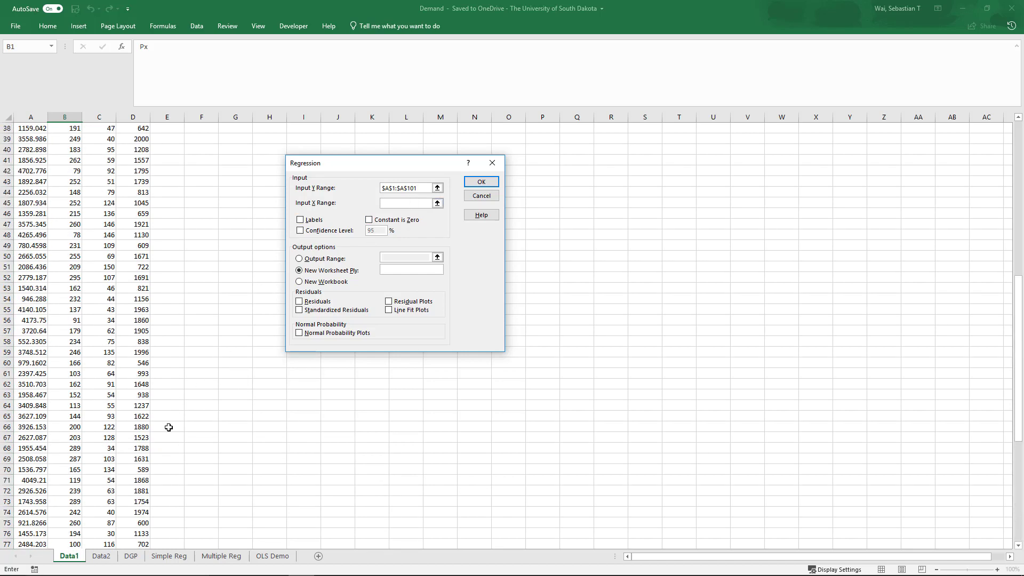
left_click(58, 129)
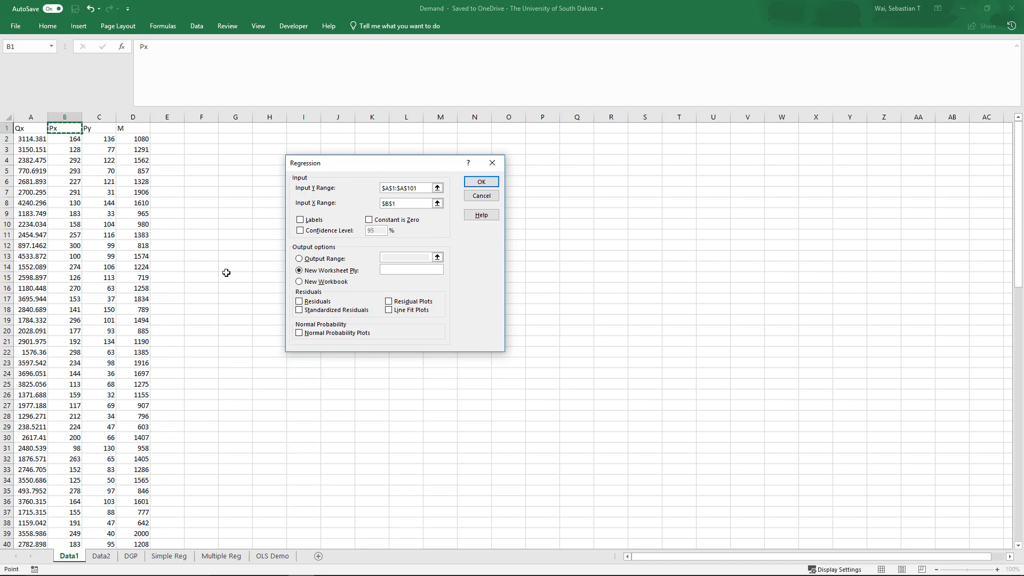
key("ctrl+shift+Down")
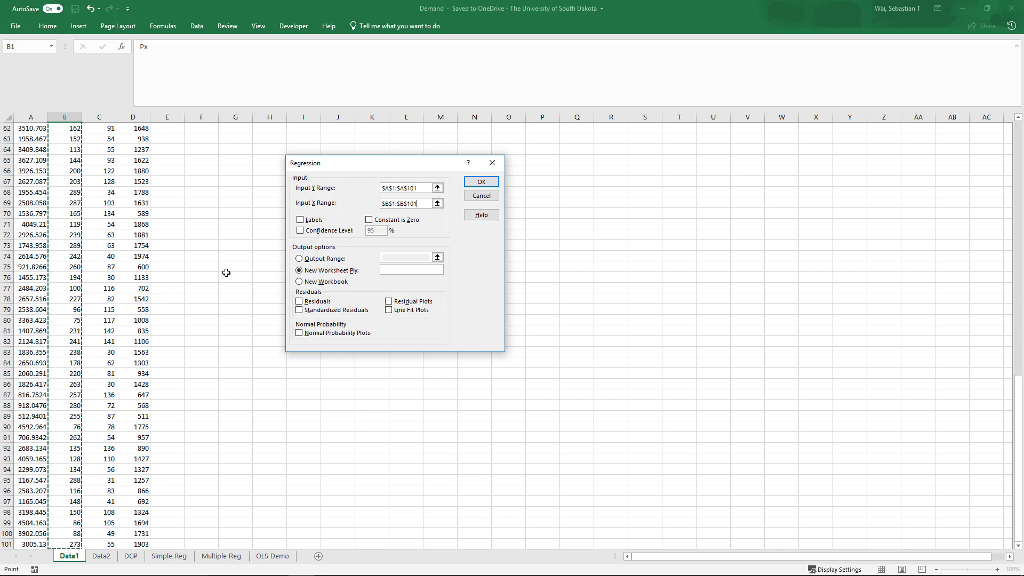
scroll(258, 295, "up", 20)
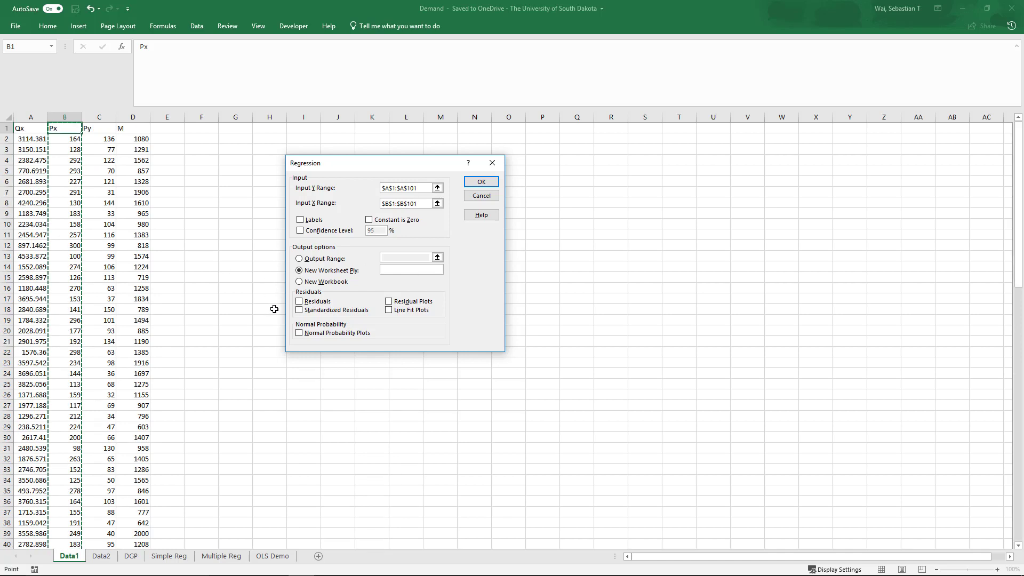
Enable Labels and run the regression, producing the SUMMARY OUTPUT on a new Sheet1
left_click(315, 220)
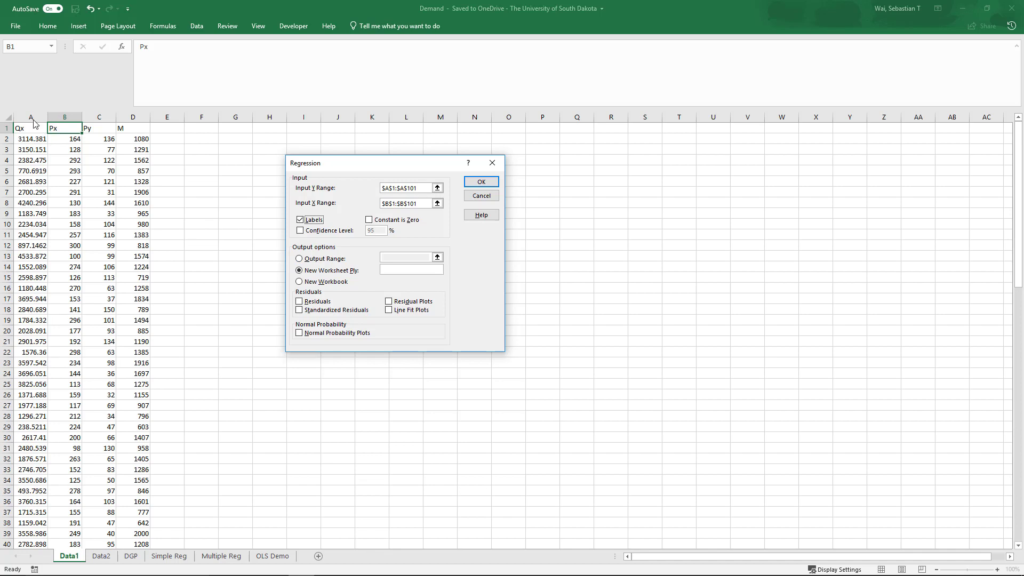
left_click(484, 182)
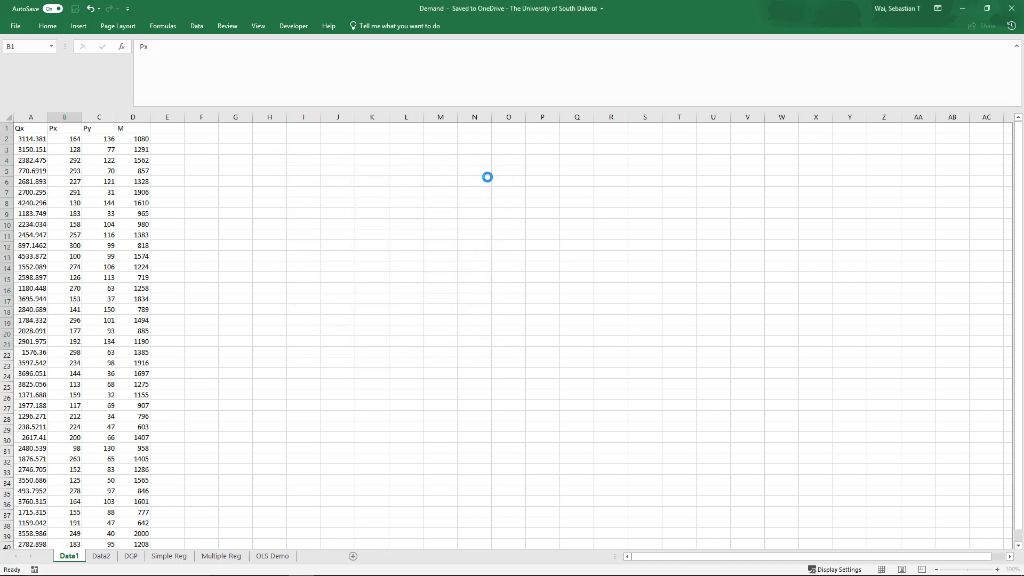
left_click(406, 247)
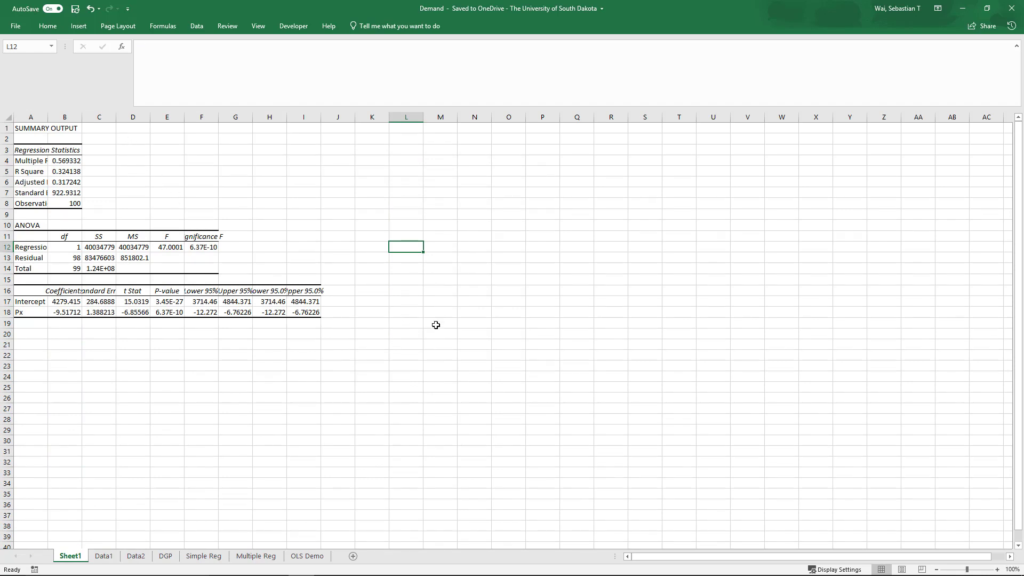
Compare with the Simple Reg sheet, then autofit Sheet1's columns B and C
left_click(204, 558)
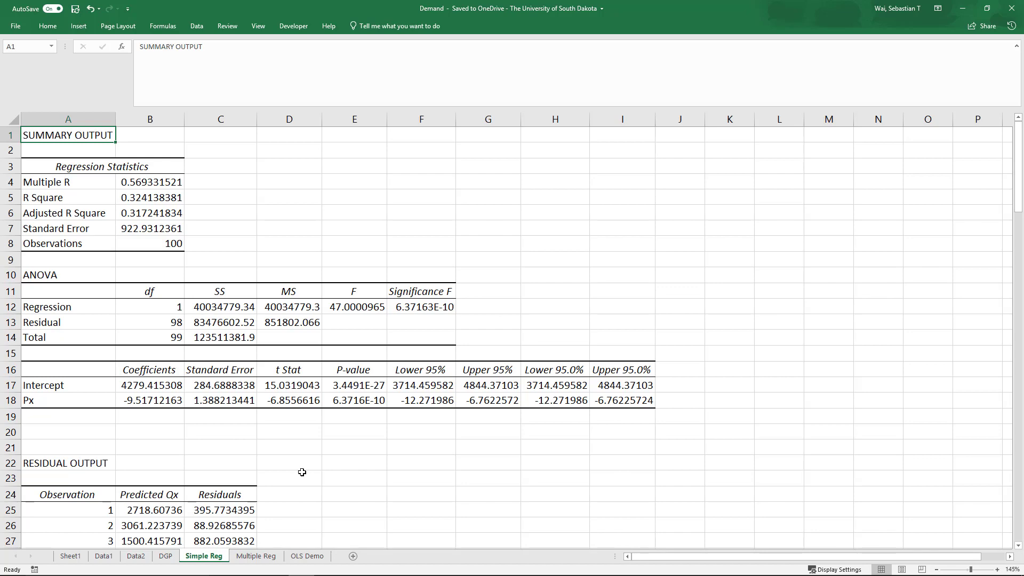
left_click(77, 558)
scroll(103, 336, "up", 4, "ctrl")
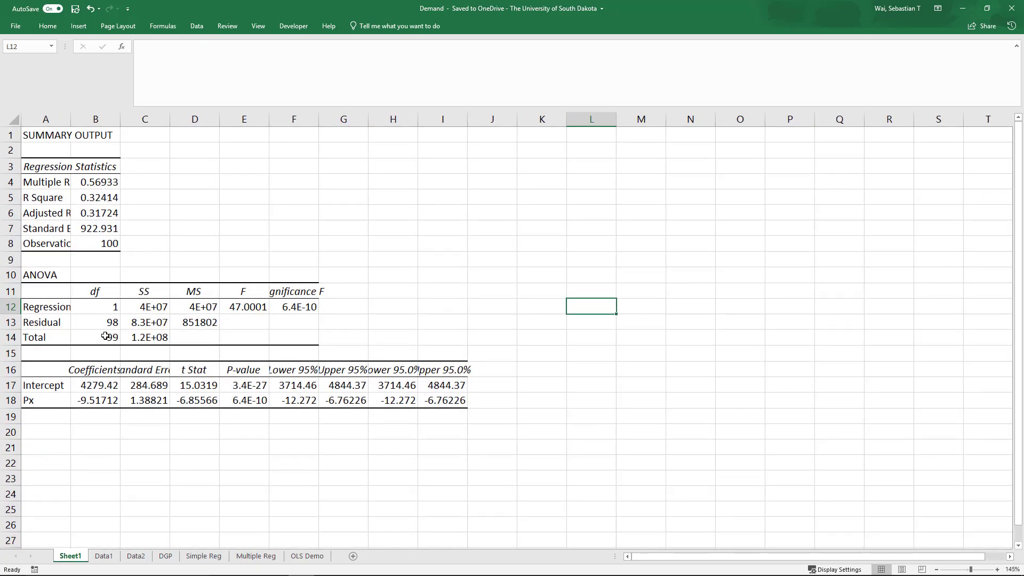
double_click(131, 122)
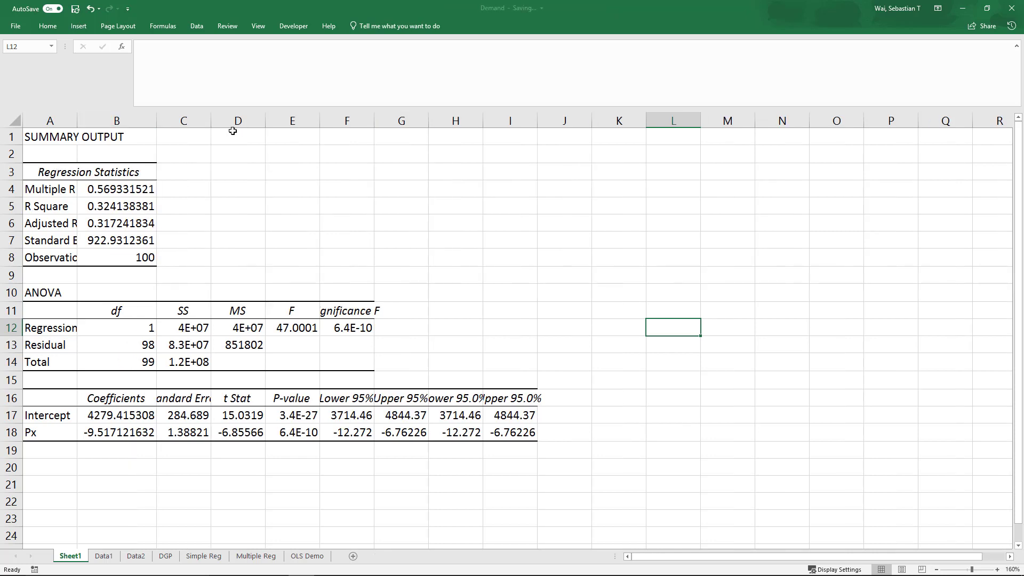
double_click(211, 121)
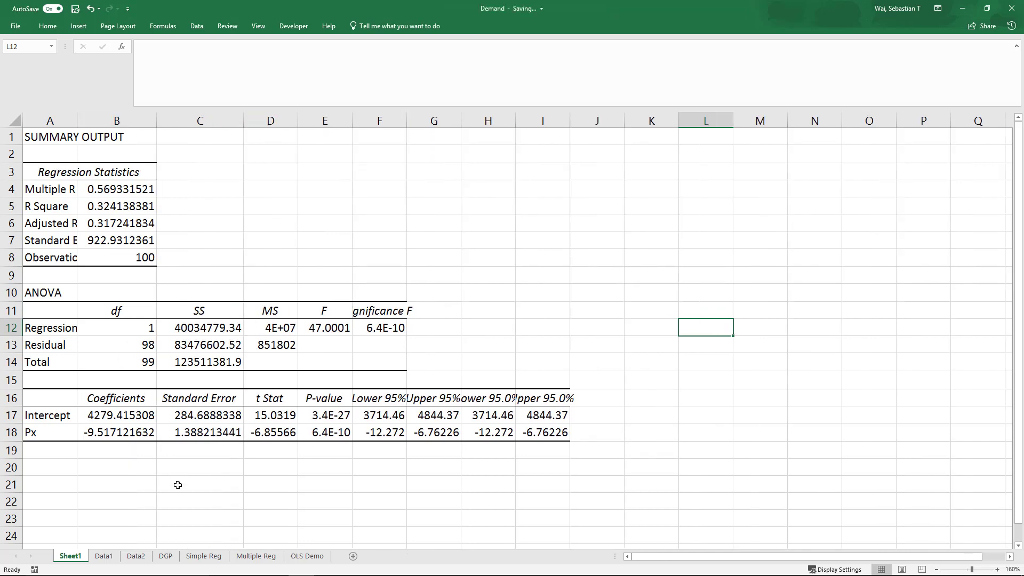
Highlight coefficients B16:B18 and check the intercept 4279.41530759059 and Px coefficient -9.51712163248624
left_click_drag(127, 399, 128, 431)
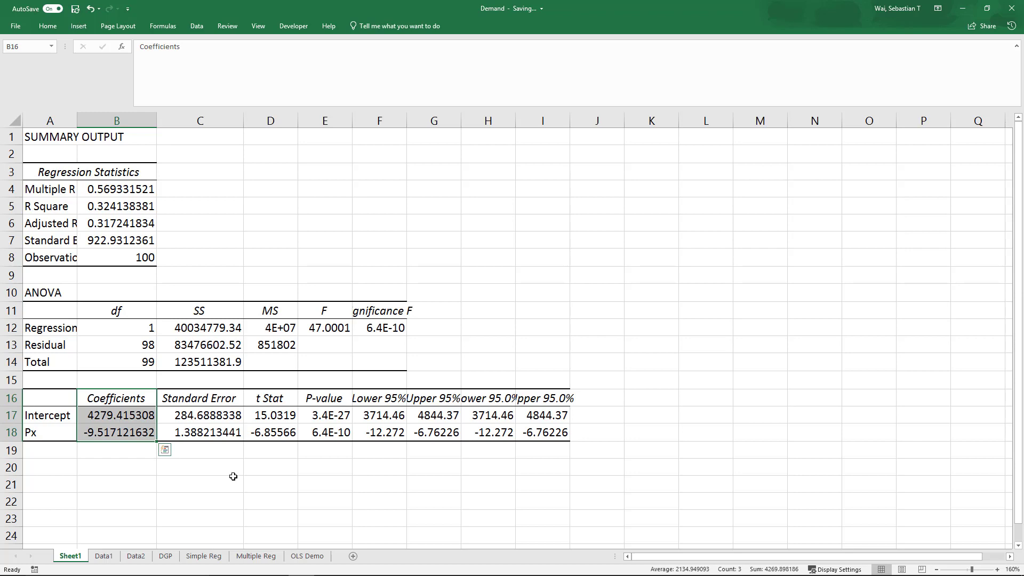
left_click(180, 486)
left_click(150, 416)
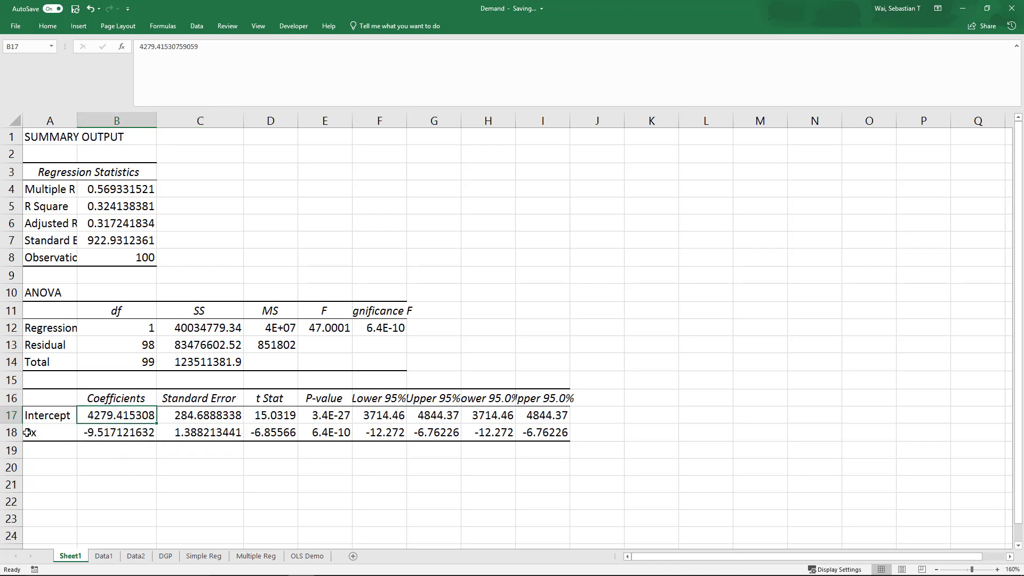
left_click(115, 434)
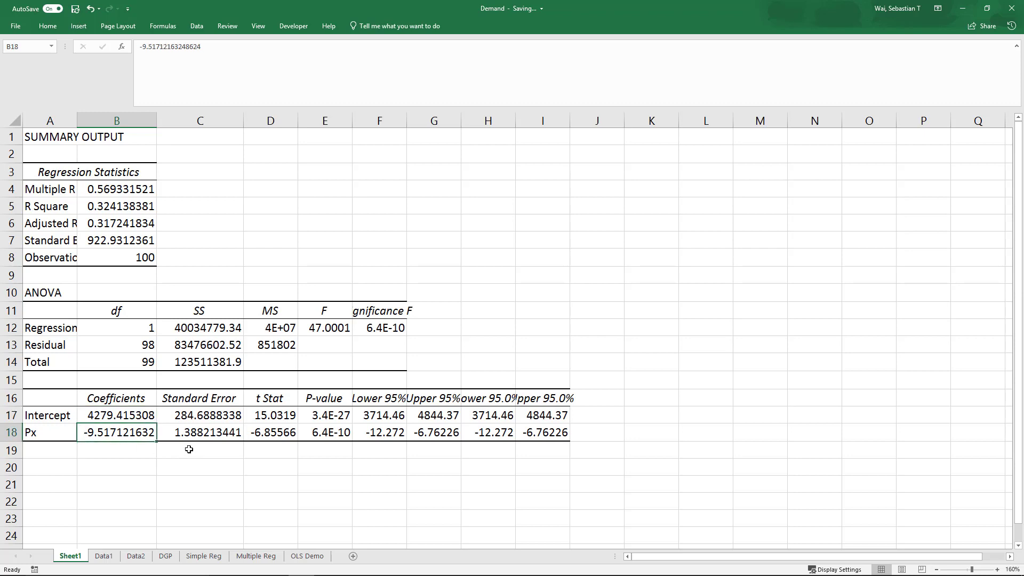